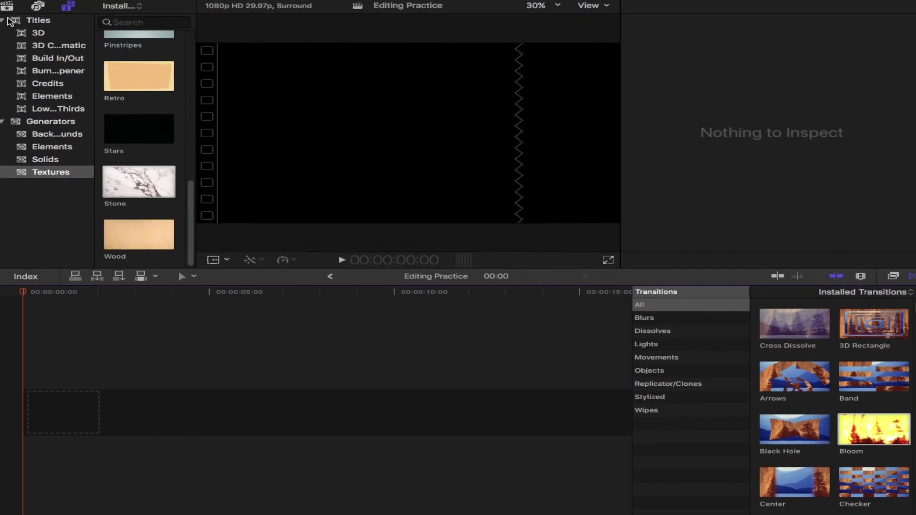
# - Browse the generators and the library's contents, then return to the practice event
pyautogui.click(3, 33)
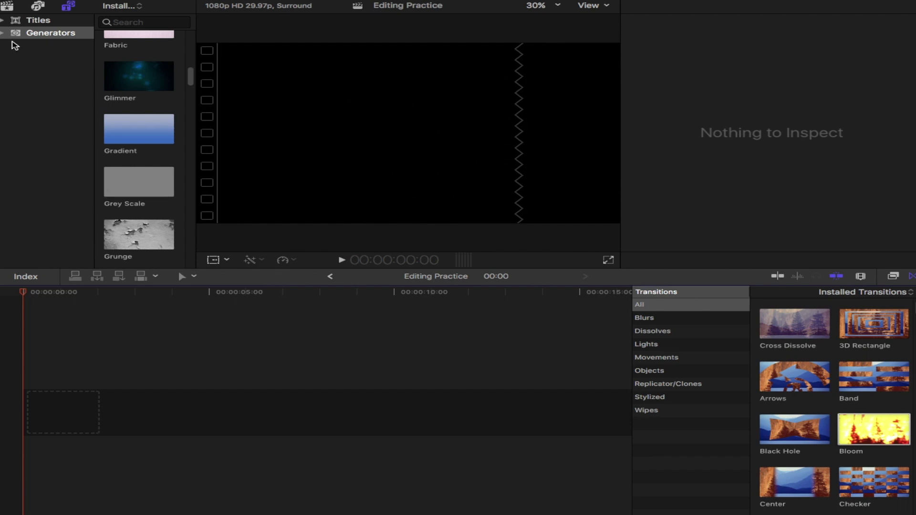
pyautogui.click(7, 6)
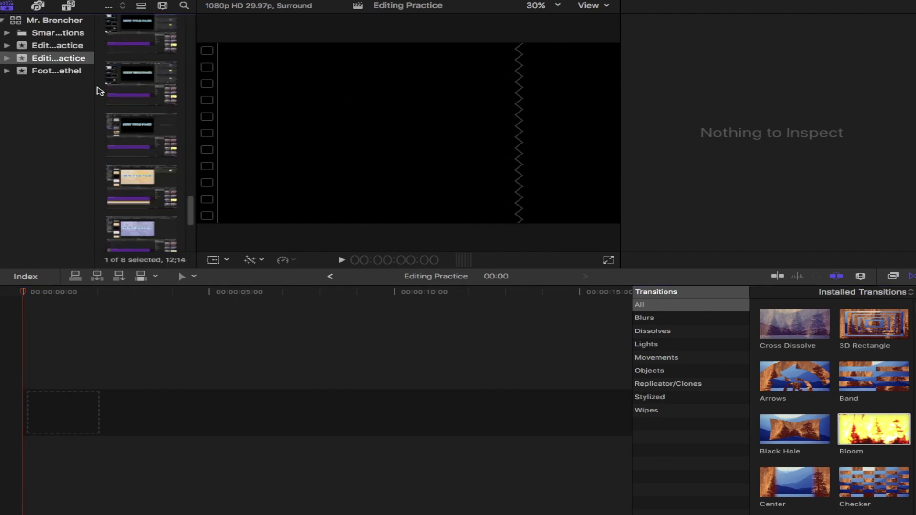
pyautogui.click(32, 22)
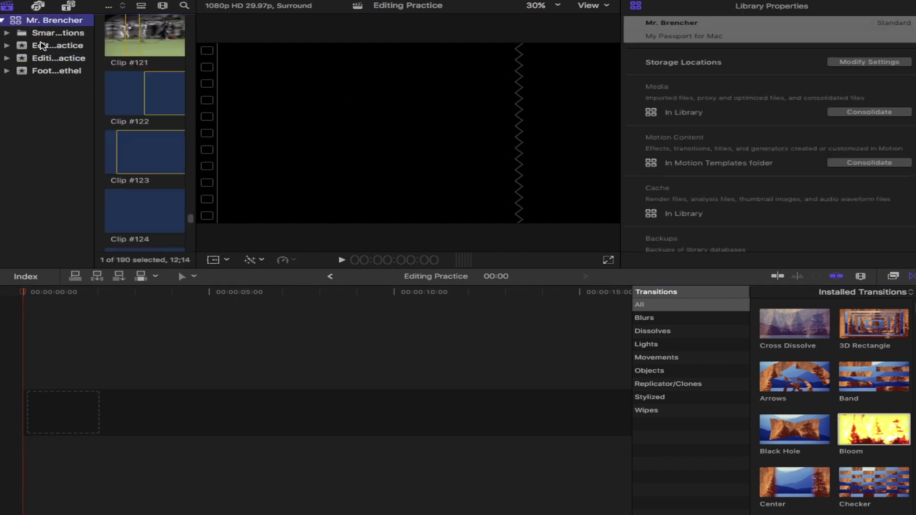
pyautogui.click(46, 60)
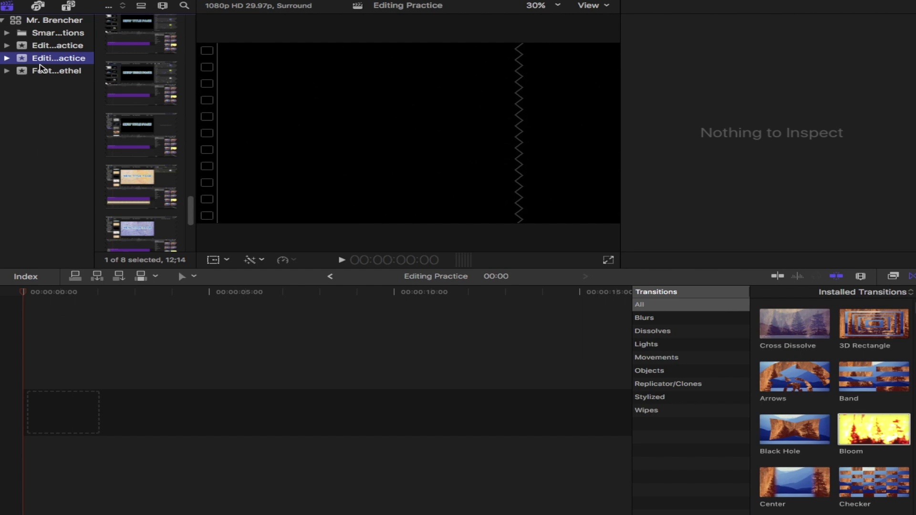
# - Drag the Basic Title template onto the start of the Editing Practice timeline
pyautogui.click(67, 7)
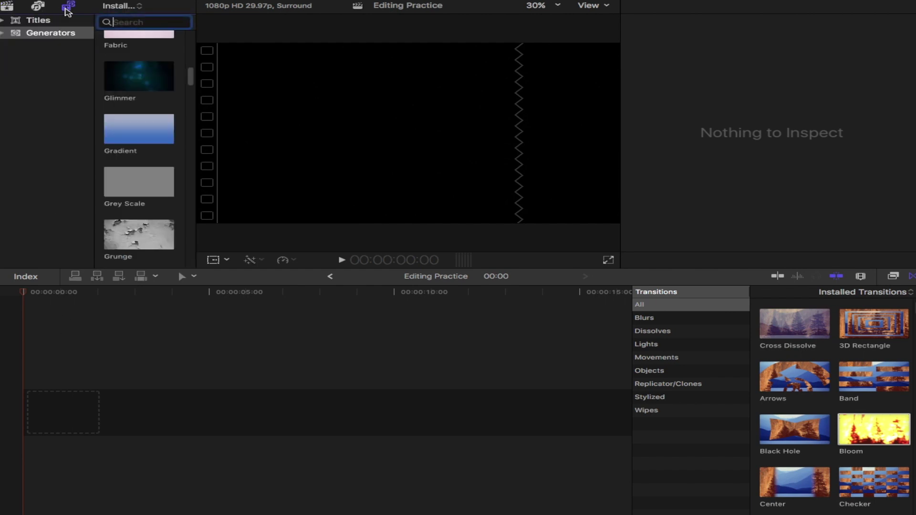
pyautogui.click(30, 24)
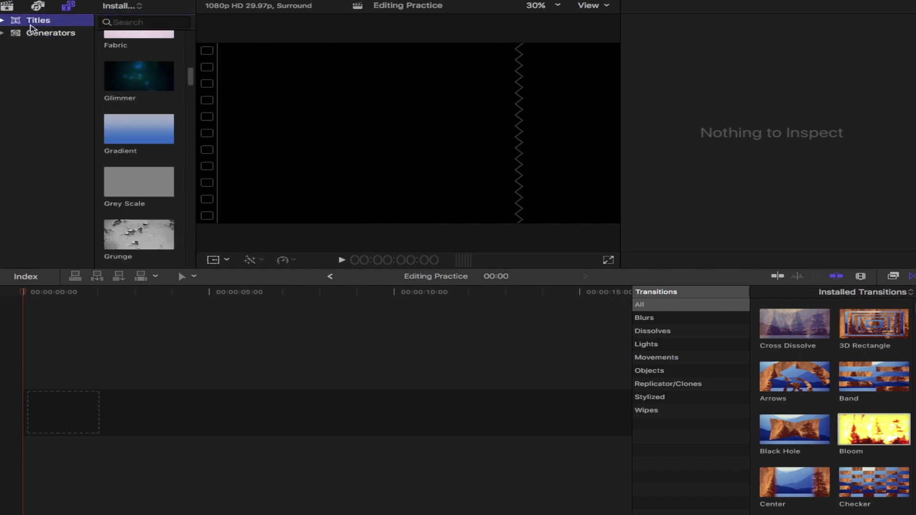
pyautogui.click(69, 7)
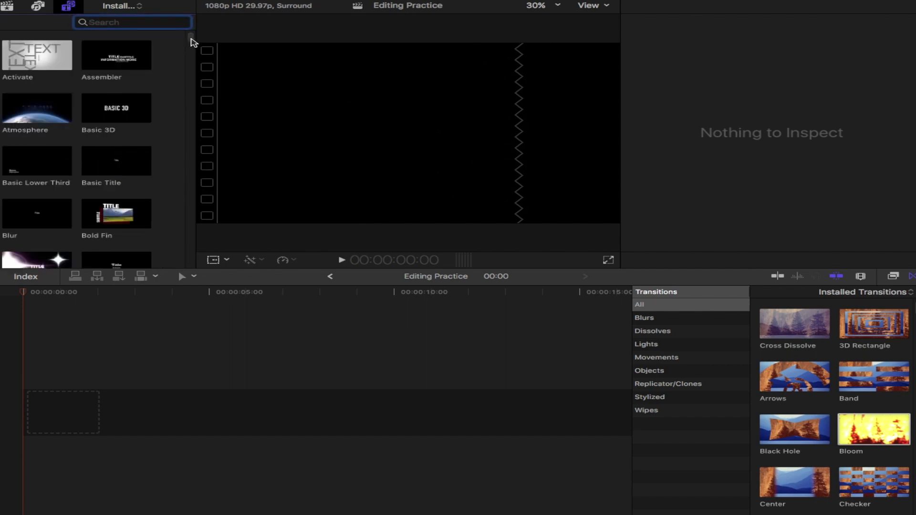
pyautogui.scroll(-5, 191, 42)
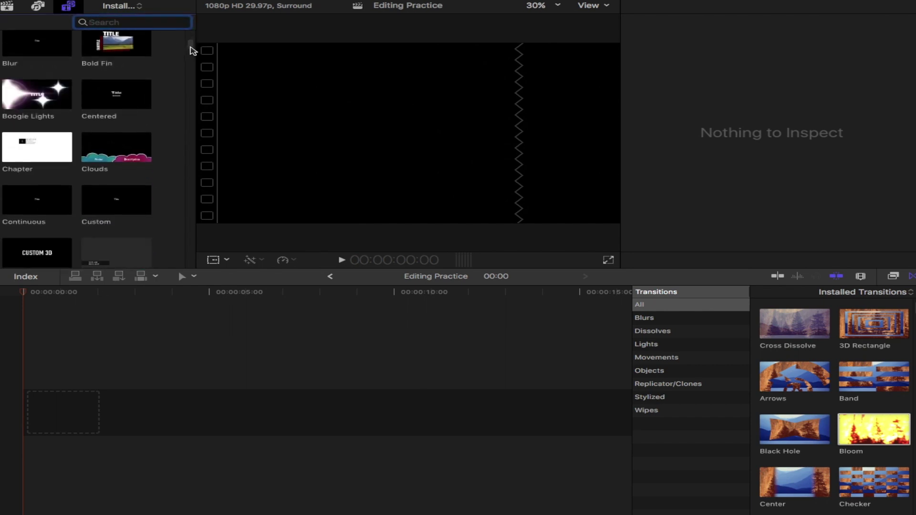
pyautogui.scroll(6, 191, 47)
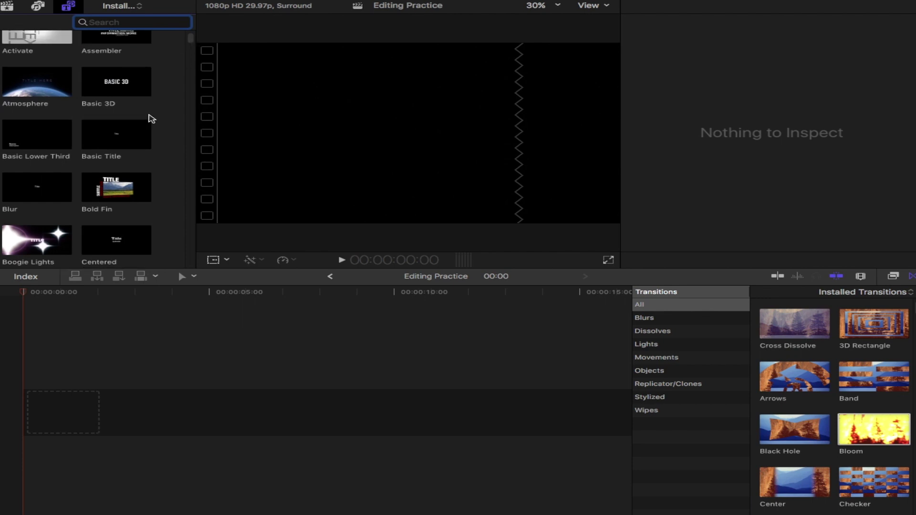
pyautogui.moveTo(116, 137); pyautogui.dragTo(44, 399)
# - Delete the gap before the title and replace its text with 'Title Practice'
pyautogui.click(34, 406)
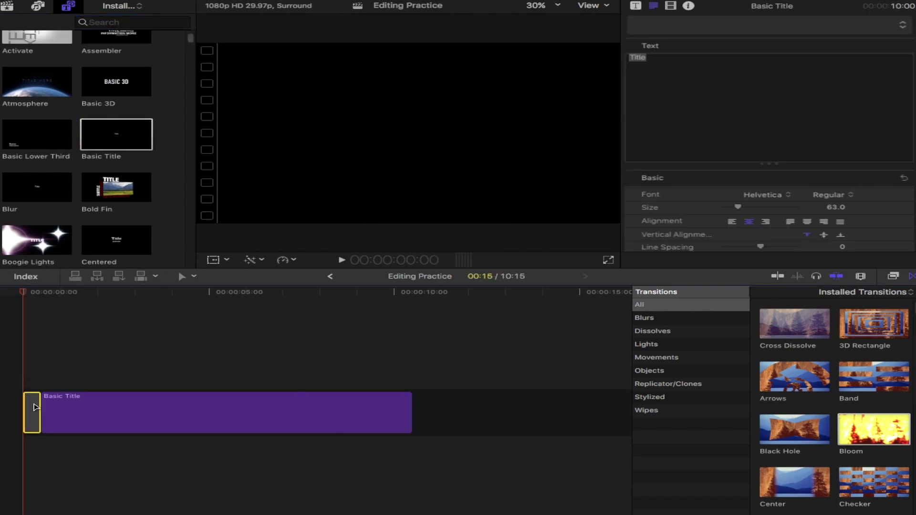
pyautogui.press('Delete')
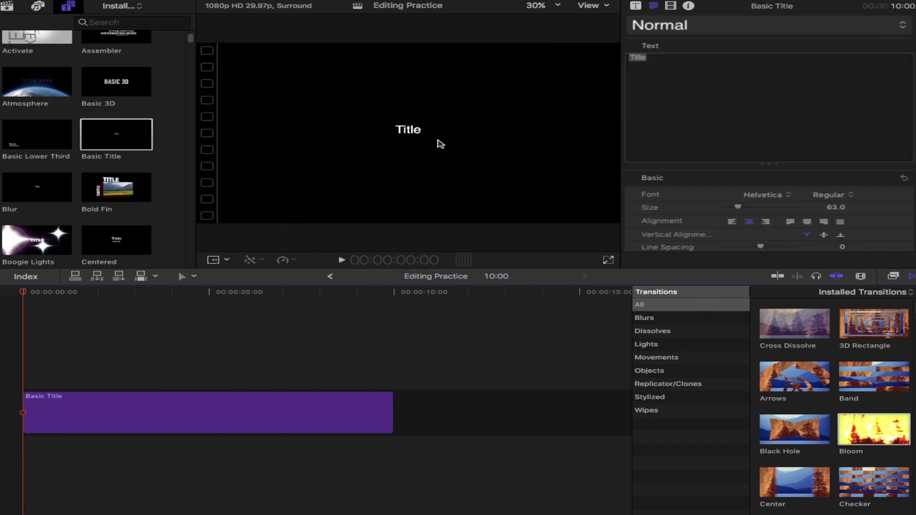
pyautogui.click(657, 75)
pyautogui.press('super+a')
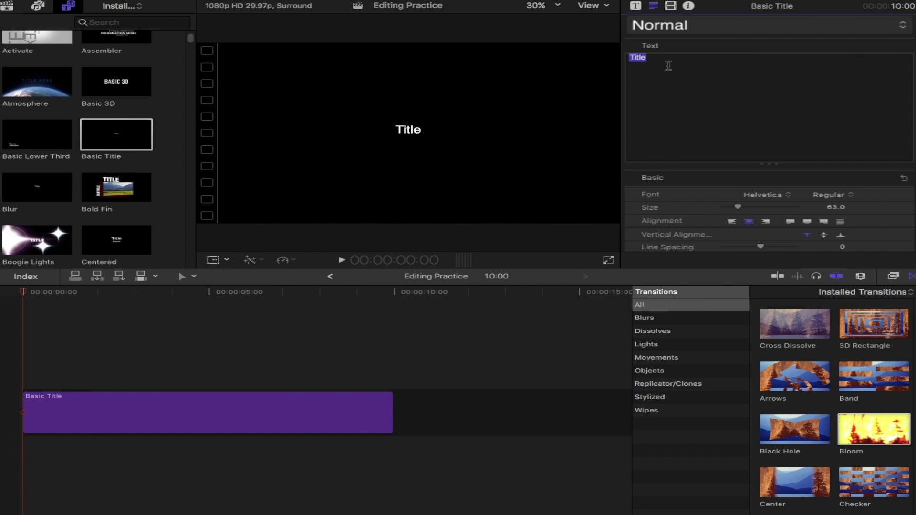
pyautogui.write('Title')
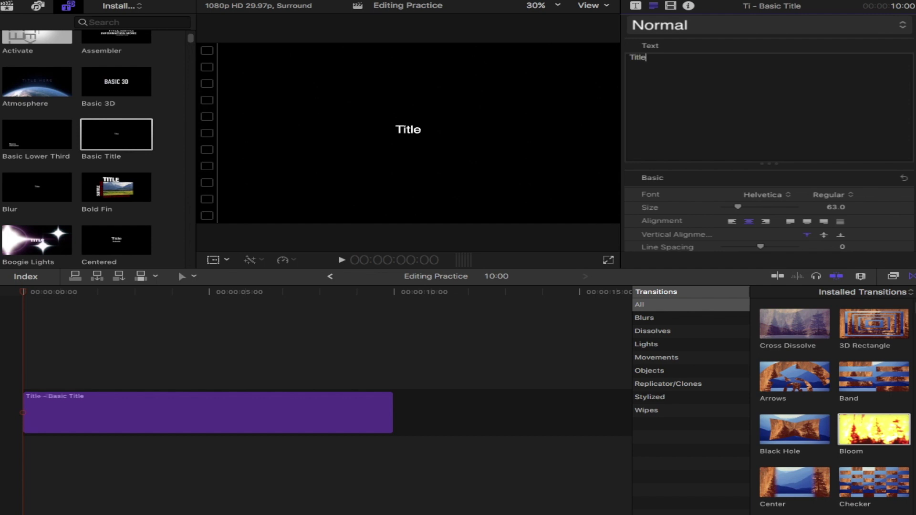
pyautogui.write(' Practice')
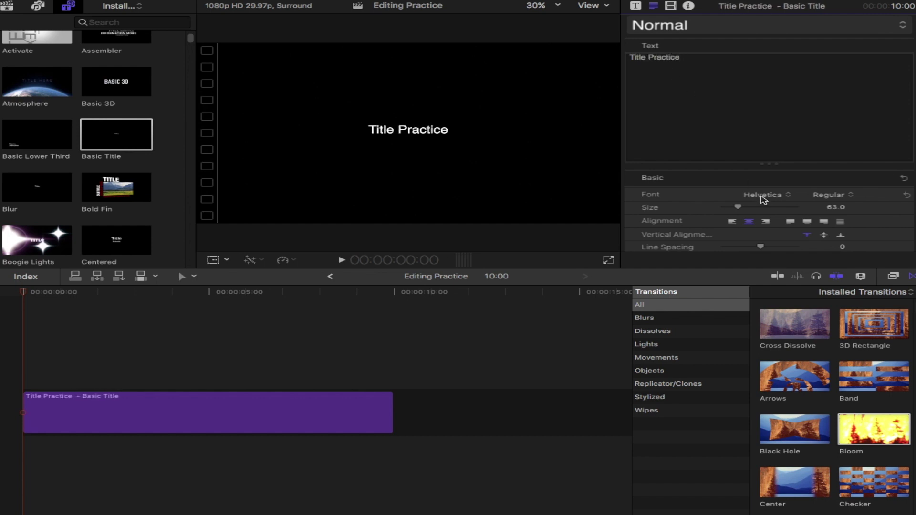
pyautogui.click(784, 196)
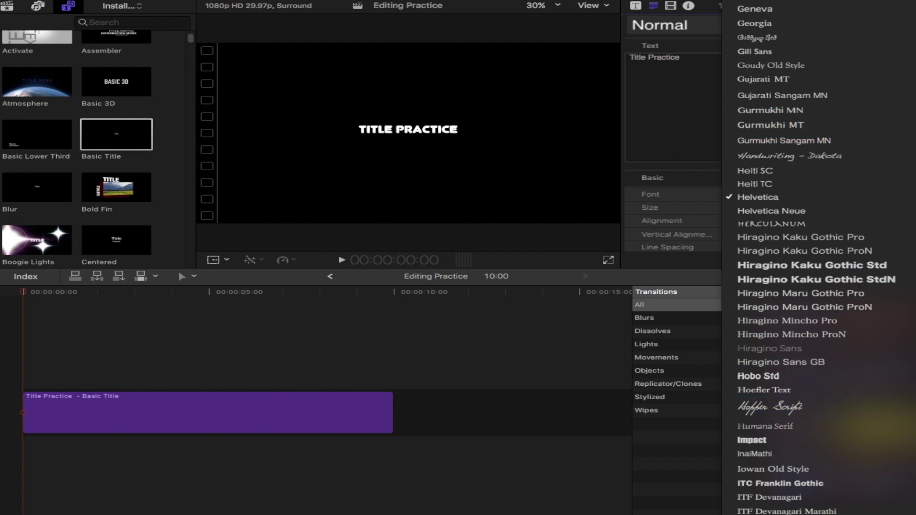
# - Set the title to Korataki font, size 170, with centred alignment
pyautogui.scroll(-5, 791, 277)
pyautogui.scroll(-7, 783, 453)
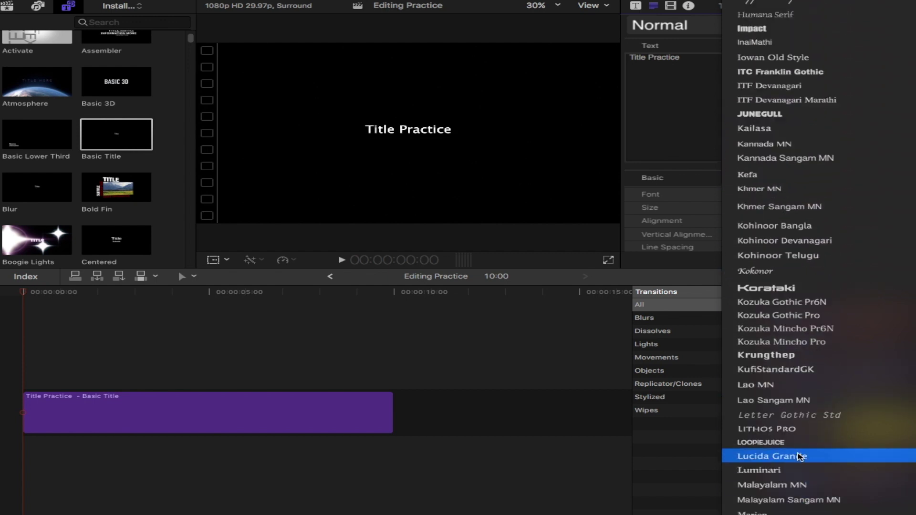
pyautogui.click(781, 289)
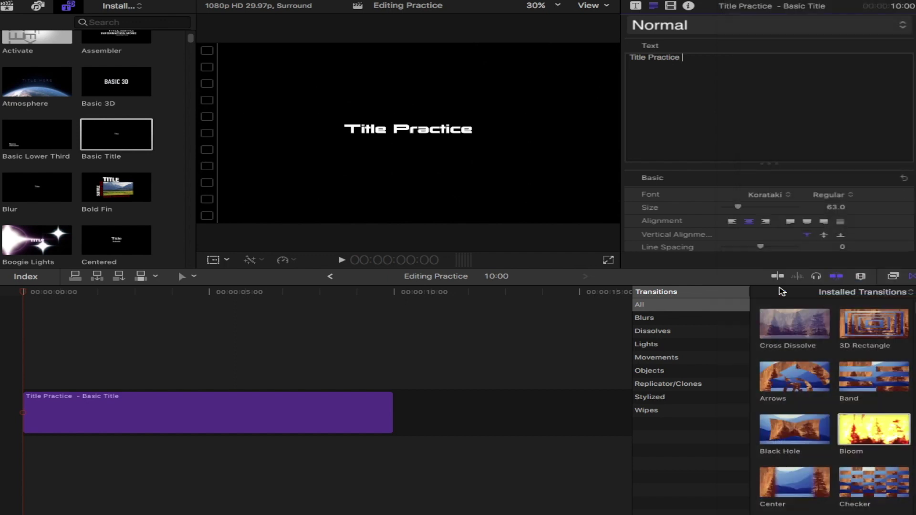
pyautogui.moveTo(739, 209); pyautogui.dragTo(766, 210)
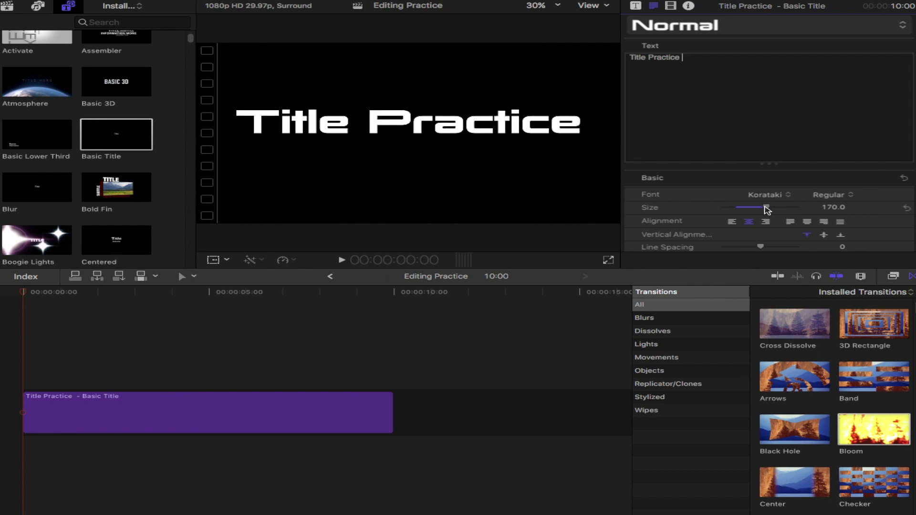
pyautogui.click(731, 222)
pyautogui.click(748, 223)
pyautogui.click(767, 222)
pyautogui.click(749, 223)
# - Increase the title's letter tracking to 2.44%
pyautogui.scroll(-5, 818, 191)
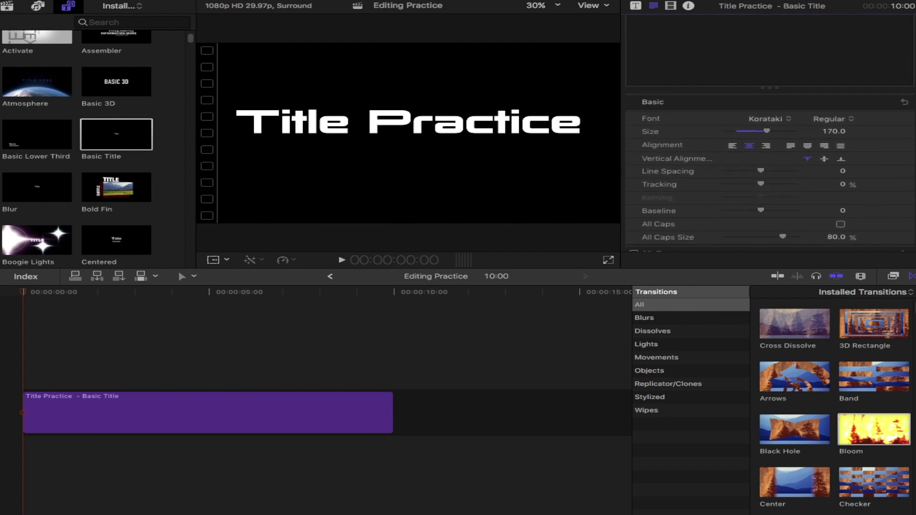
pyautogui.moveTo(762, 142); pyautogui.dragTo(763, 143)
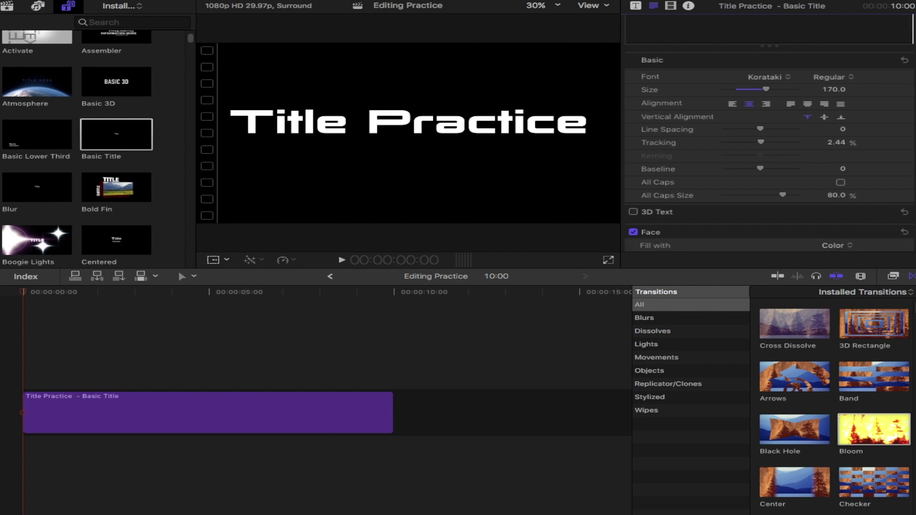
pyautogui.scroll(-4, 883, 181)
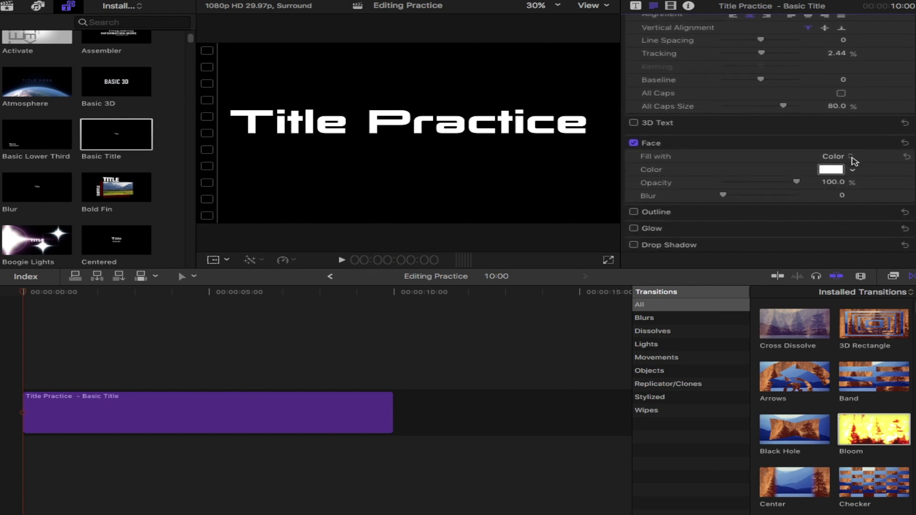
# - Try a yellow face colour from the quick swatch, then revert to white
pyautogui.click(853, 170)
pyautogui.moveTo(841, 182); pyautogui.dragTo(830, 195)
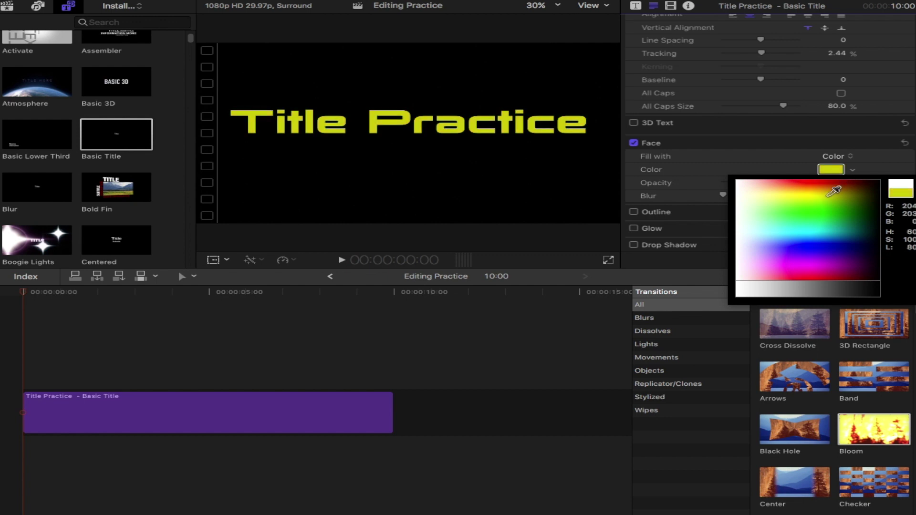
pyautogui.click(901, 185)
pyautogui.click(853, 170)
# - Choose a light blue face colour in the Colors window, keeping a solid fill
pyautogui.click(832, 170)
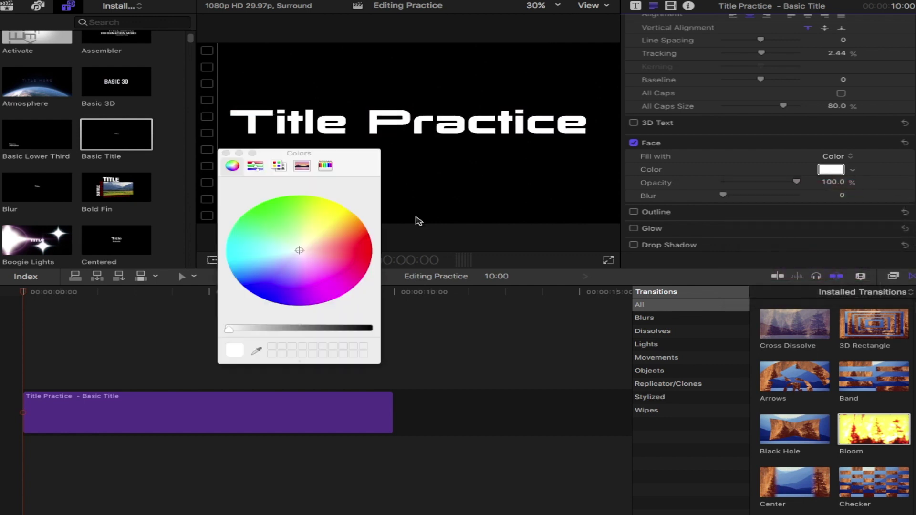
pyautogui.click(282, 240)
pyautogui.click(321, 229)
pyautogui.click(291, 286)
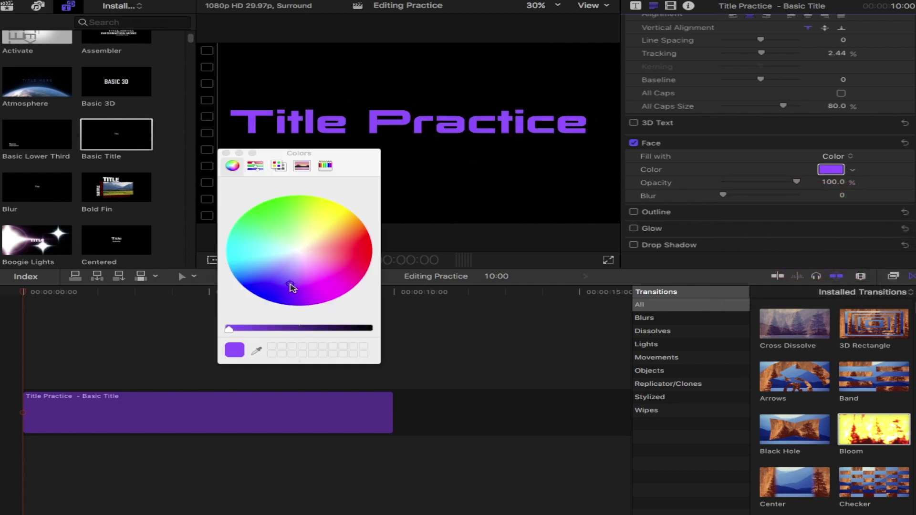
pyautogui.click(277, 294)
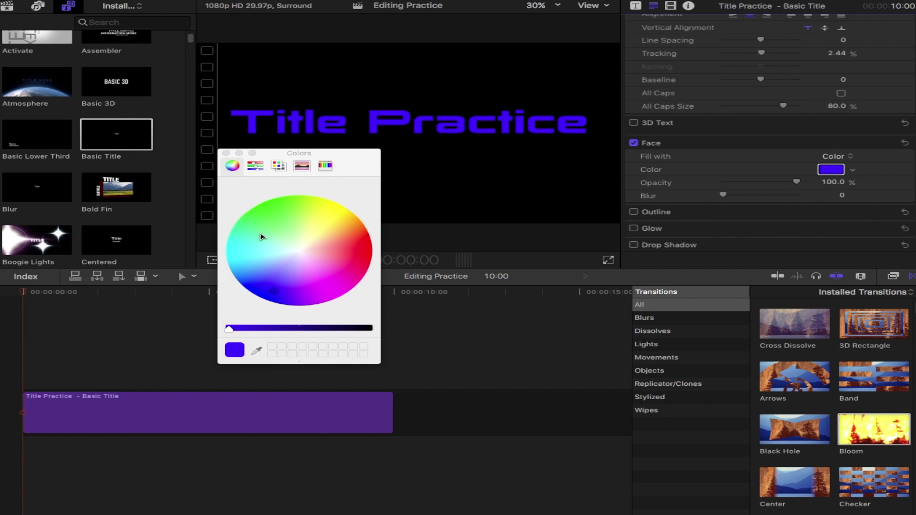
pyautogui.click(259, 289)
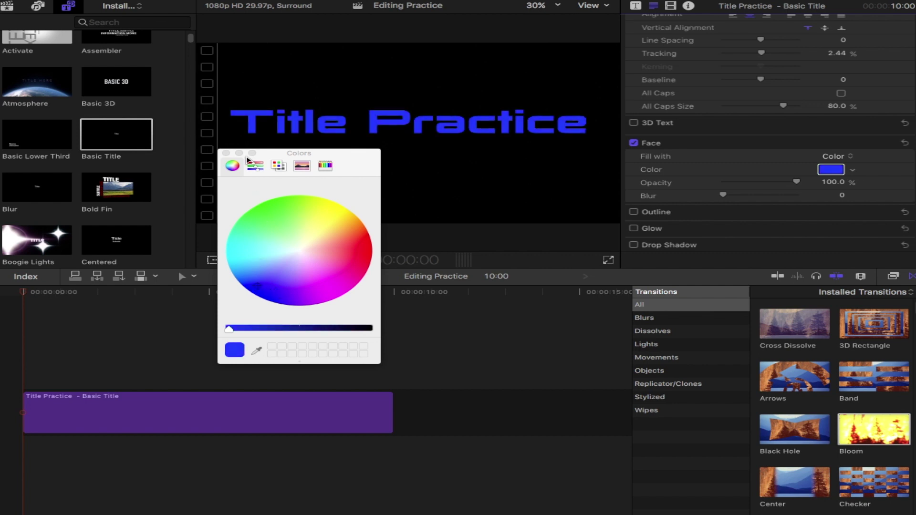
pyautogui.click(227, 154)
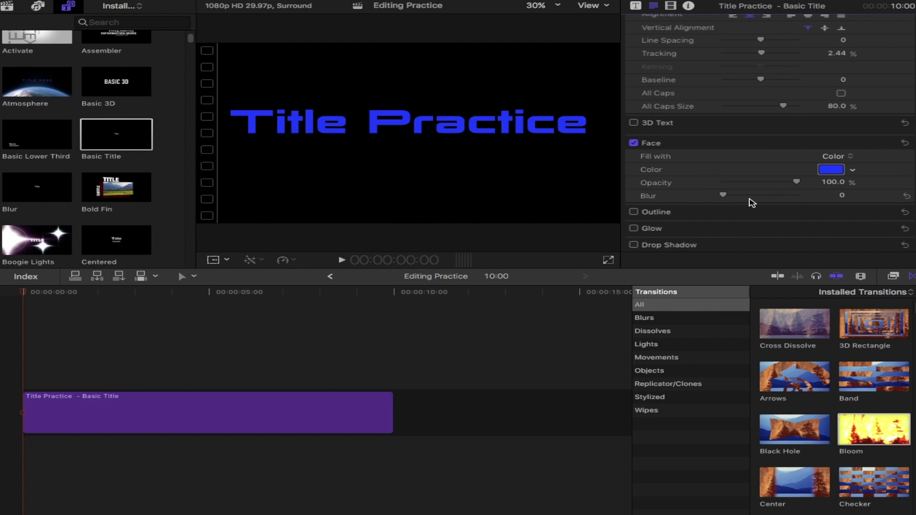
pyautogui.click(851, 157)
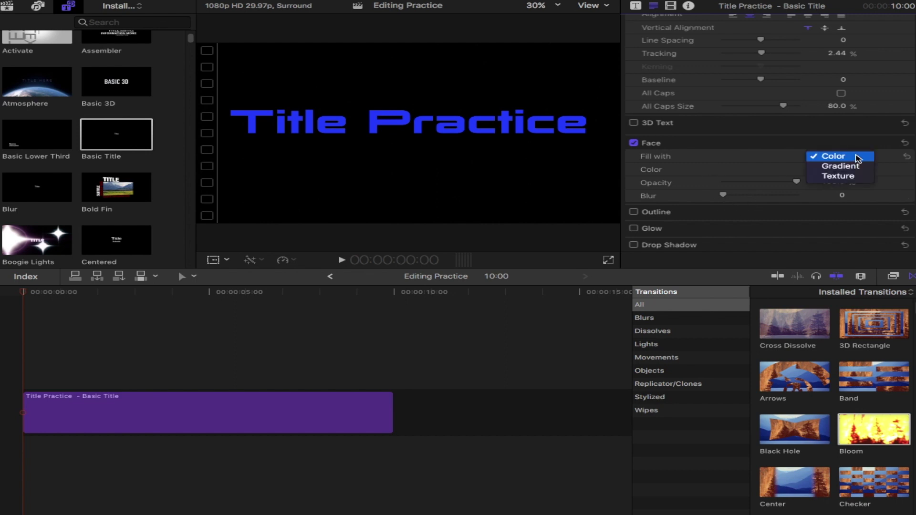
pyautogui.click(886, 171)
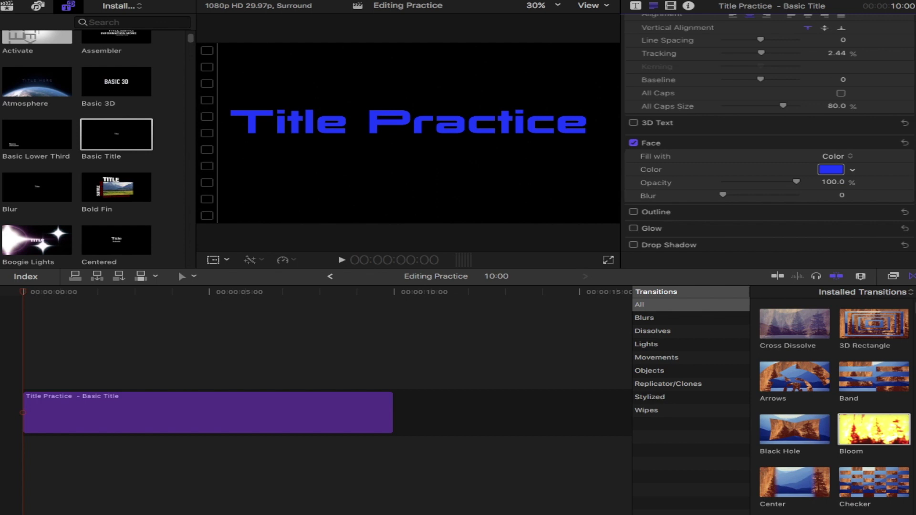
# - Enable a yellow outline with width 7.0 and blur 3.87
pyautogui.click(634, 212)
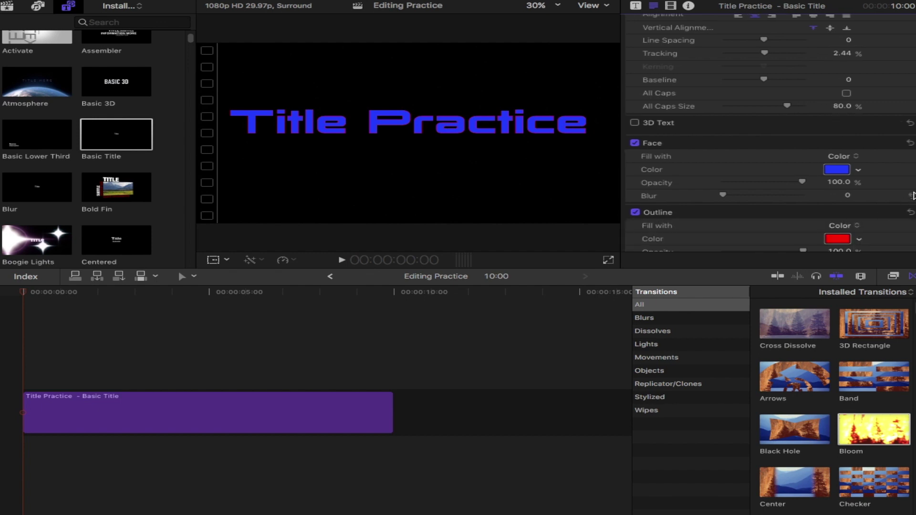
pyautogui.scroll(-3, 884, 216)
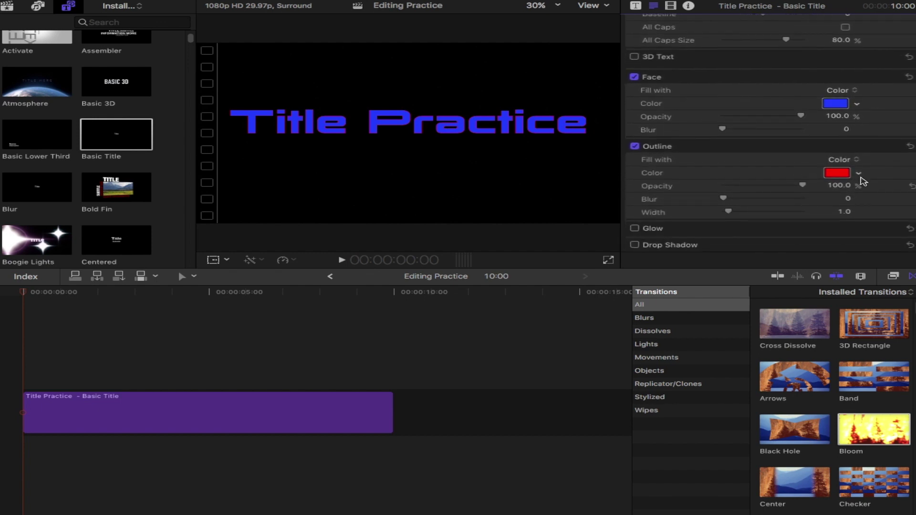
pyautogui.click(860, 174)
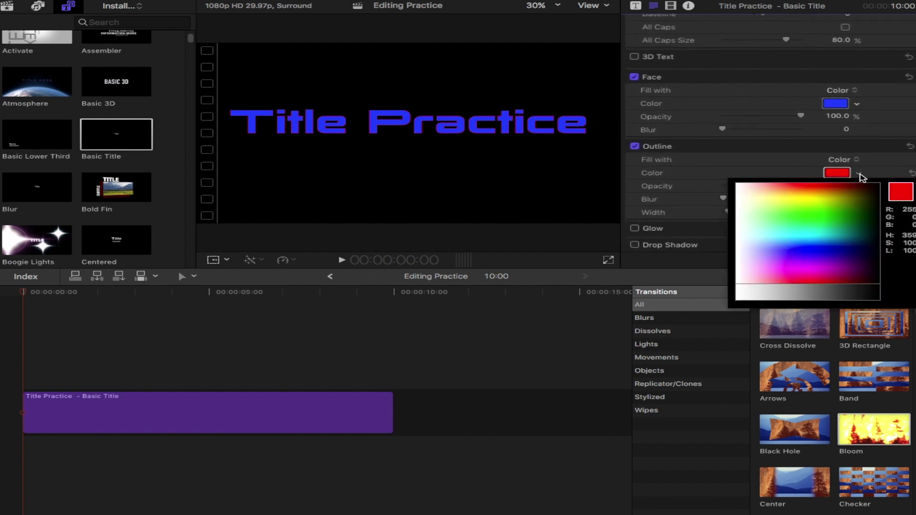
pyautogui.moveTo(826, 197); pyautogui.dragTo(807, 200)
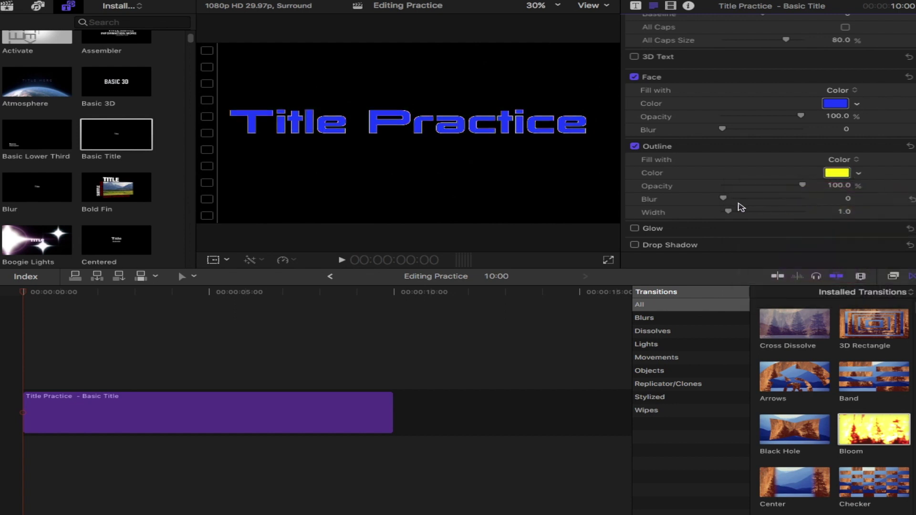
pyautogui.moveTo(729, 211); pyautogui.dragTo(757, 201)
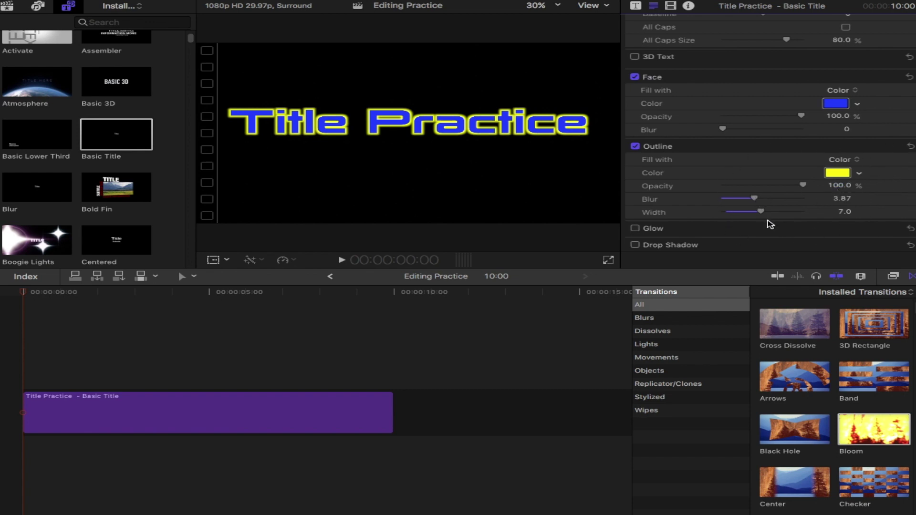
pyautogui.click(635, 245)
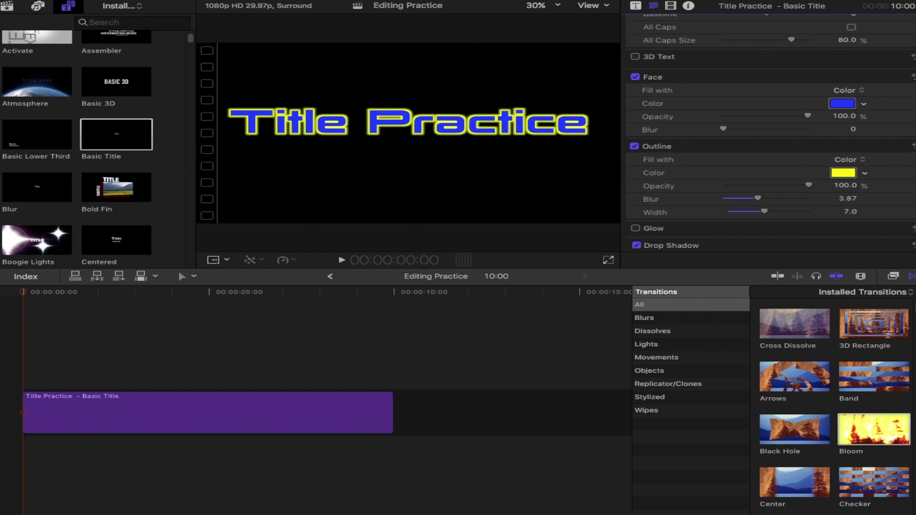
# - Make the drop shadow white at distance 25.0 with angle 672.7
pyautogui.scroll(-3, 909, 231)
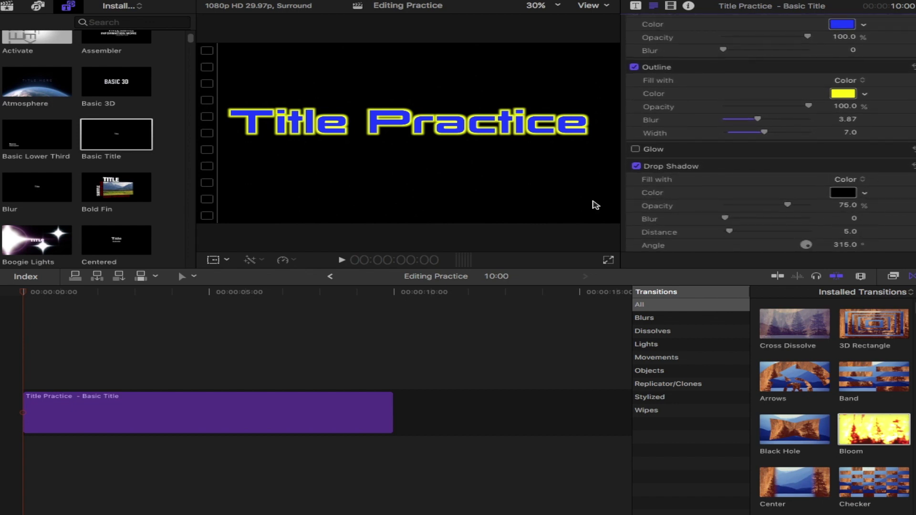
pyautogui.click(864, 192)
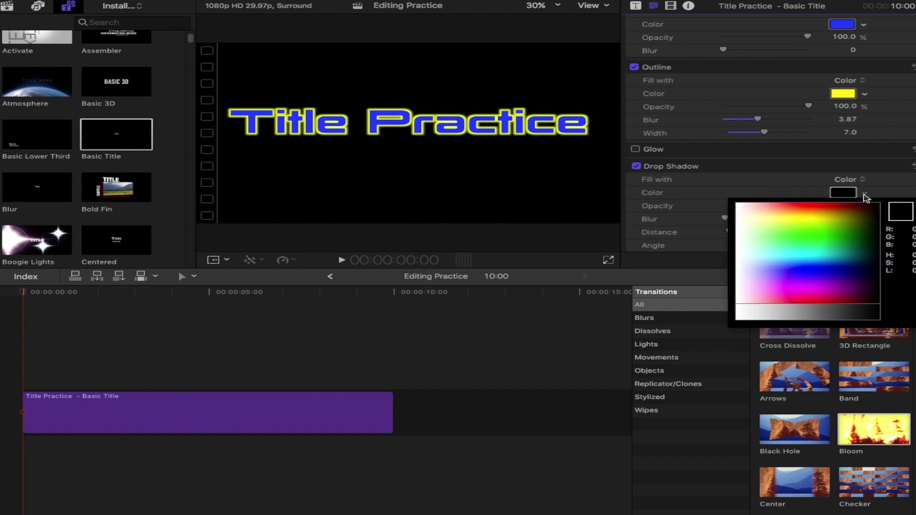
pyautogui.click(753, 209)
pyautogui.press('Escape')
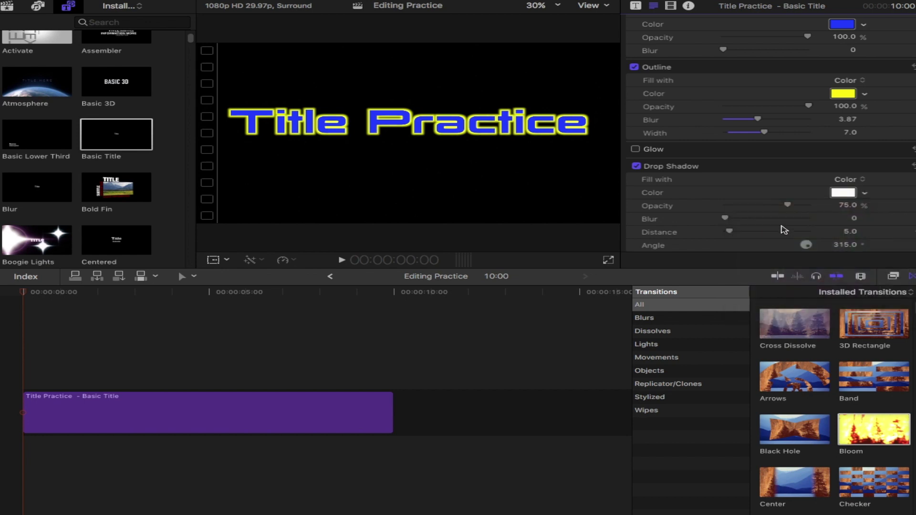
pyautogui.moveTo(730, 232); pyautogui.dragTo(753, 231)
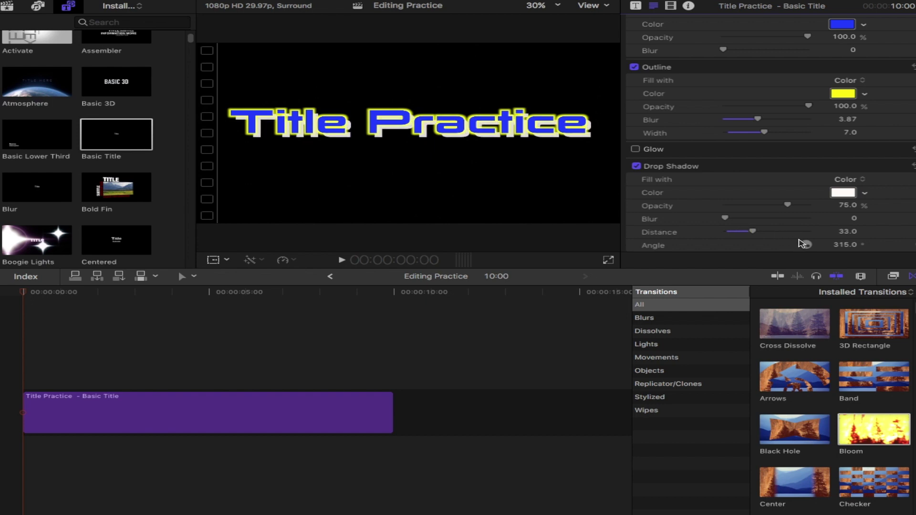
pyautogui.moveTo(810, 247); pyautogui.dragTo(810, 248)
pyautogui.moveTo(755, 234); pyautogui.dragTo(751, 236)
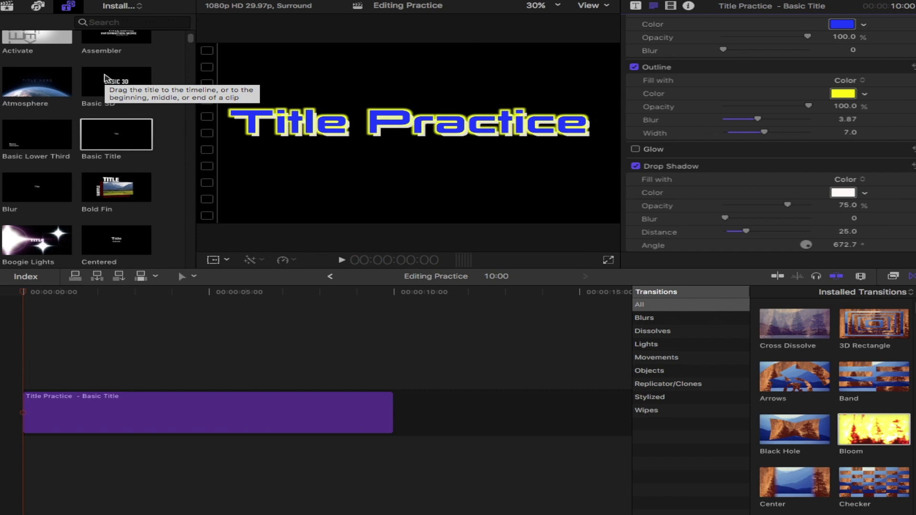
# - Add a Basic 3D title after the Title Practice clip and play it to preview
pyautogui.click(102, 82)
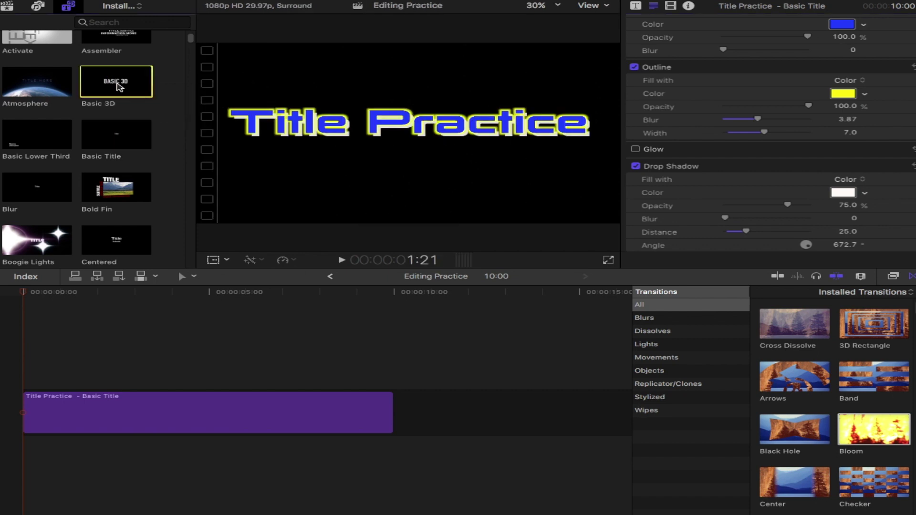
pyautogui.moveTo(103, 85); pyautogui.dragTo(413, 406)
pyautogui.click(406, 338)
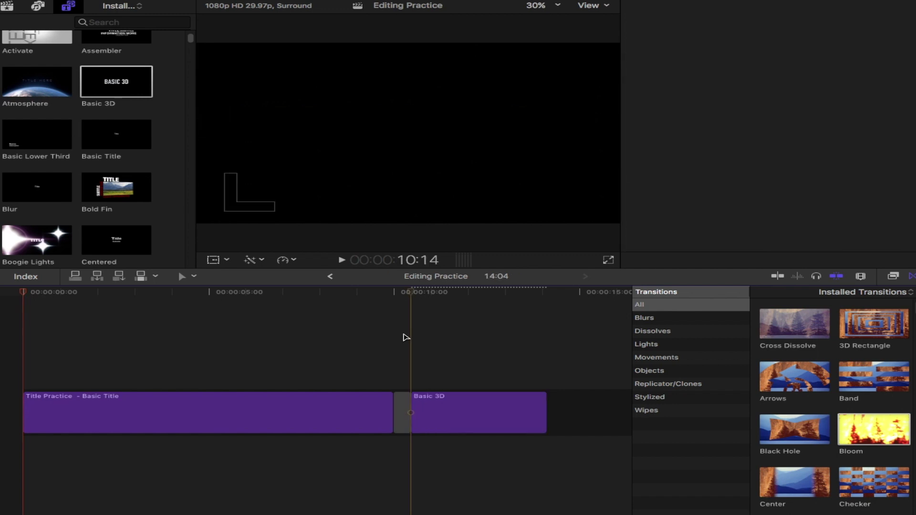
pyautogui.press('space')
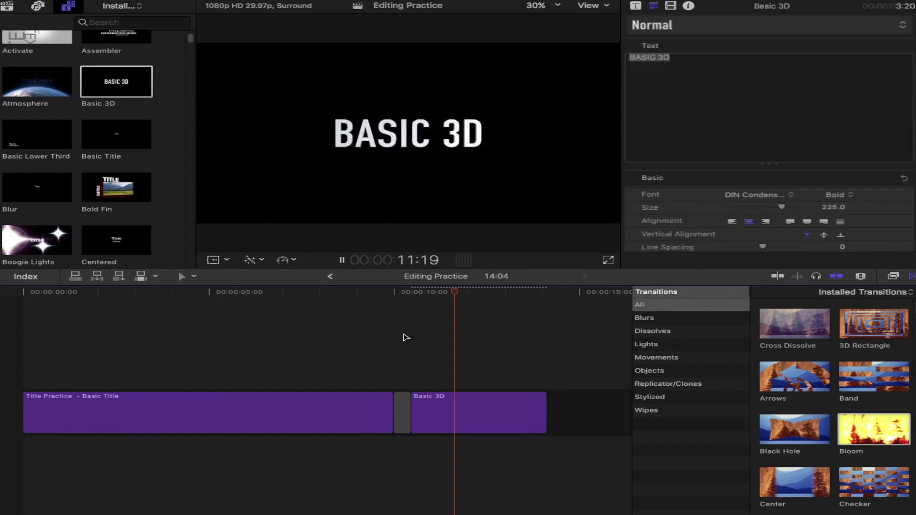
pyautogui.press('space')
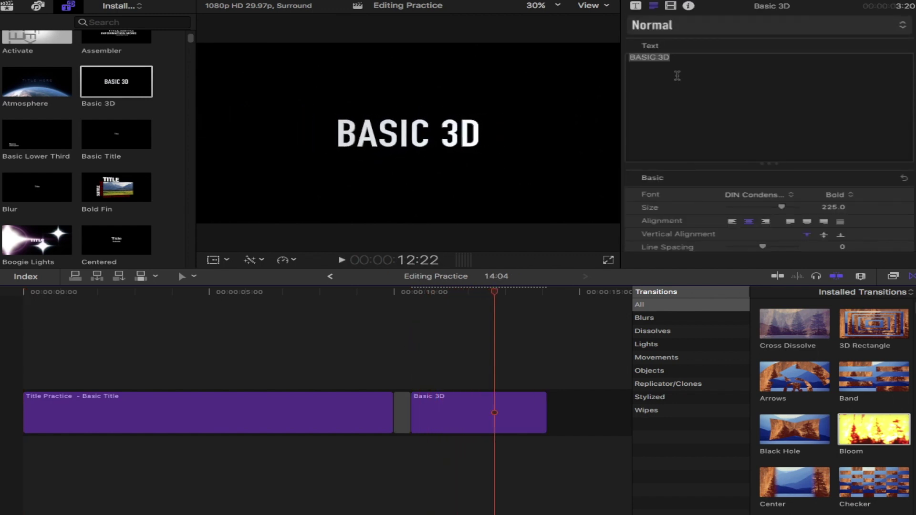
pyautogui.click(677, 63)
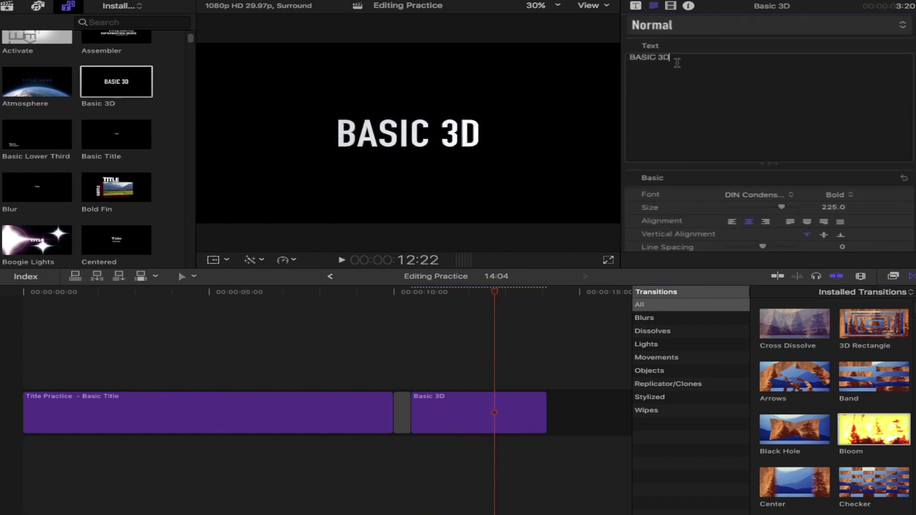
# - Change the BASIC 3D text to Garamond Rough at size 281.0
pyautogui.click(790, 199)
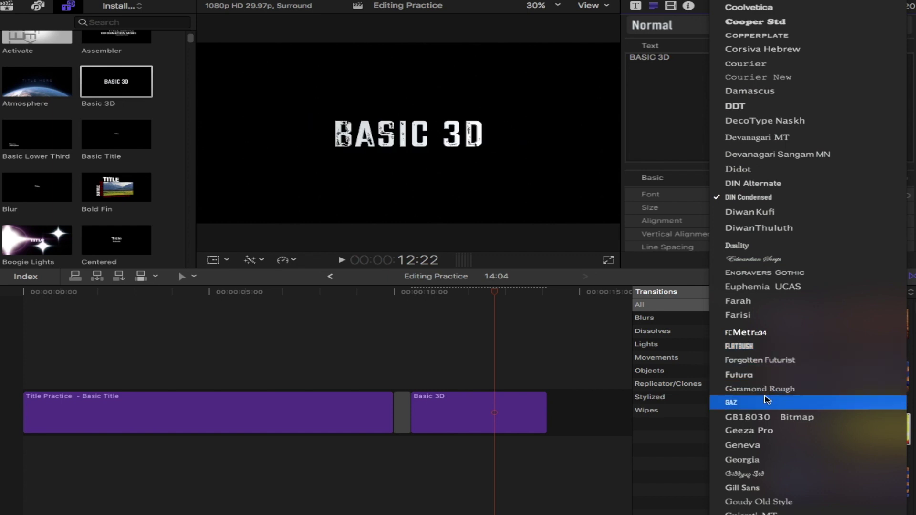
pyautogui.click(765, 394)
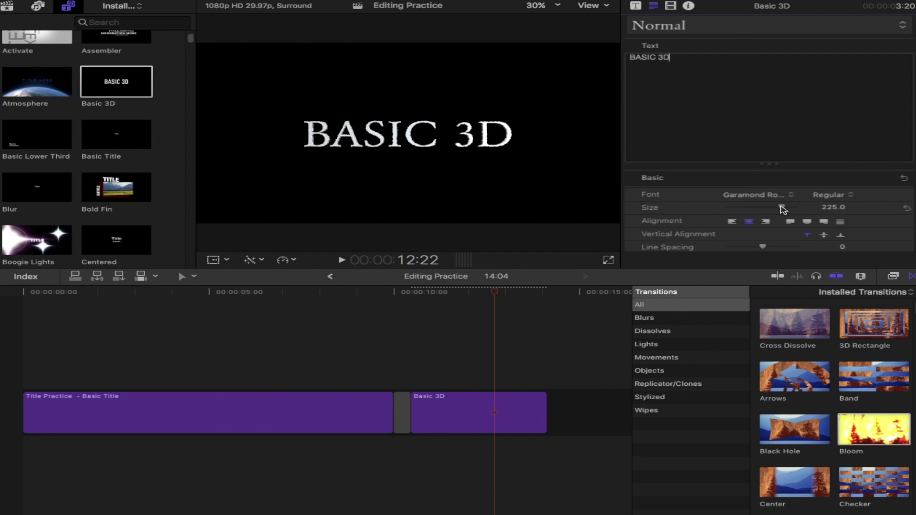
pyautogui.moveTo(788, 207); pyautogui.dragTo(796, 209)
# - Set the 3D text depth to 24.0, weight 0.97 and front edge size 3.1
pyautogui.scroll(-5, 770, 133)
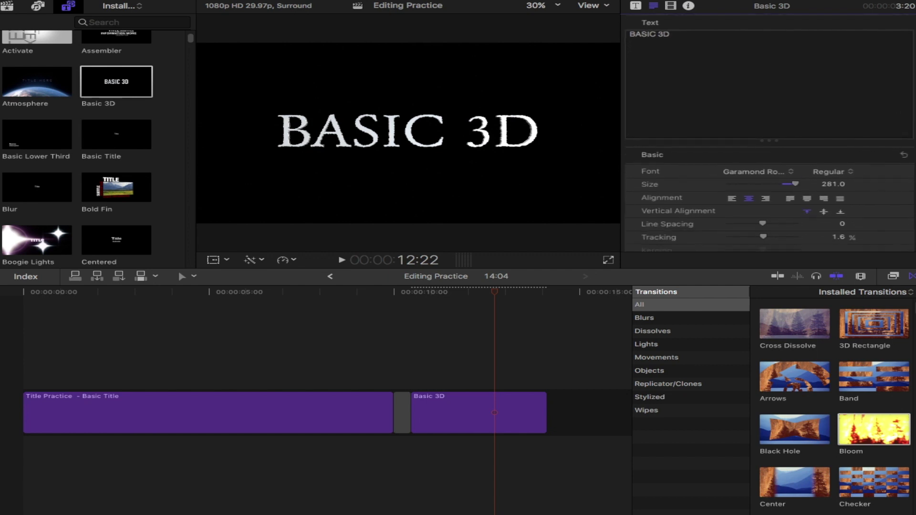
pyautogui.scroll(-3, 766, 129)
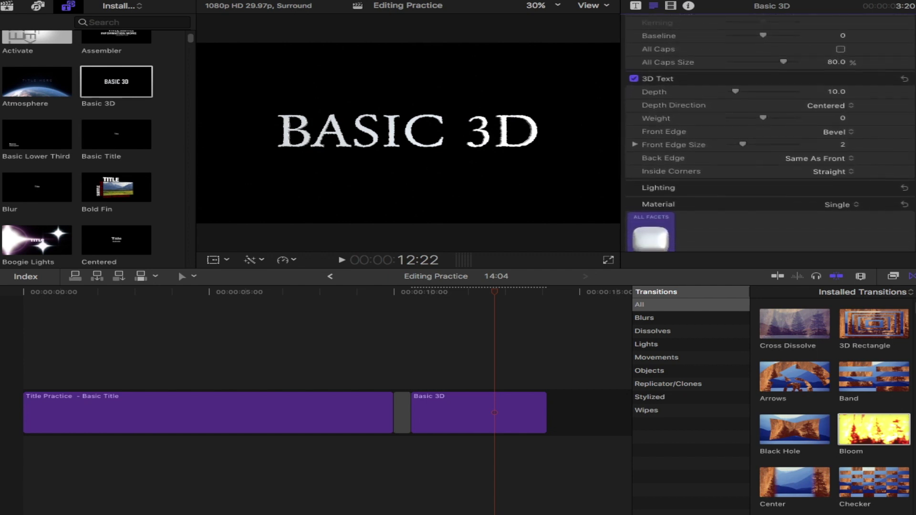
pyautogui.moveTo(736, 90); pyautogui.dragTo(747, 93)
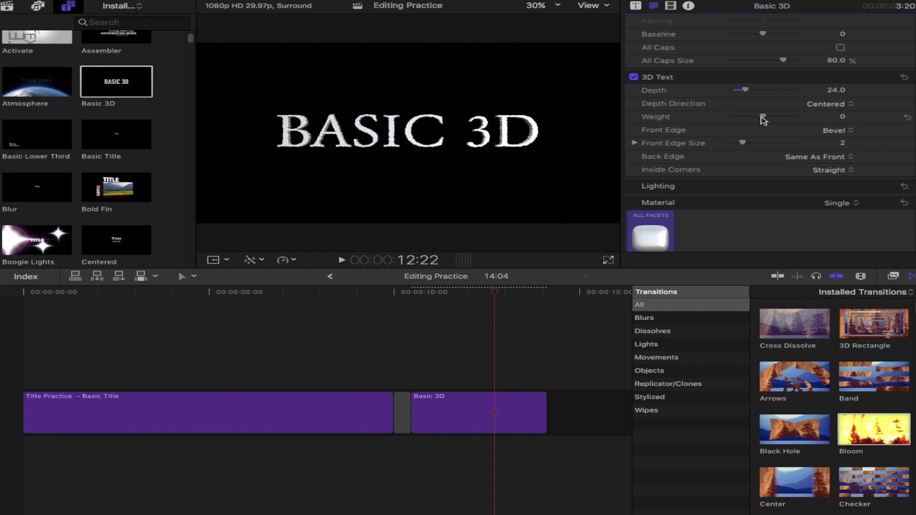
pyautogui.moveTo(764, 117); pyautogui.dragTo(772, 120)
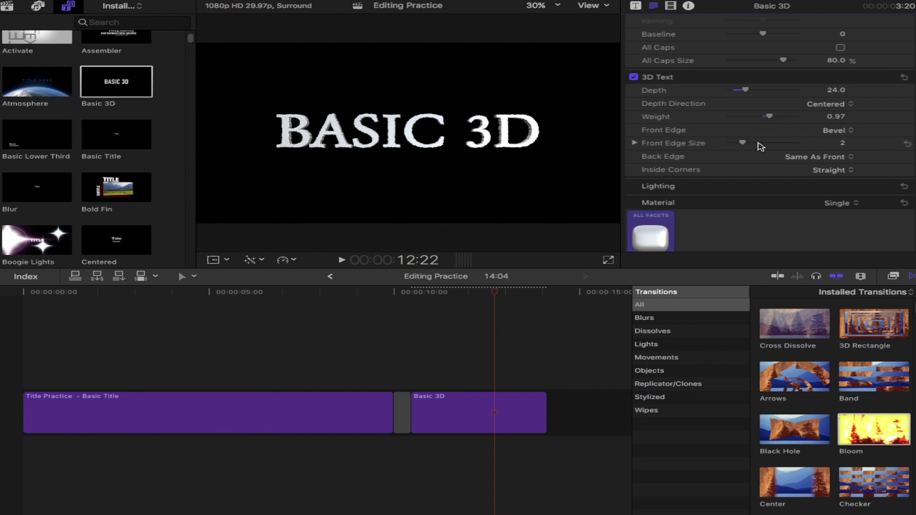
pyautogui.moveTo(742, 142); pyautogui.dragTo(750, 143)
pyautogui.scroll(-5, 770, 134)
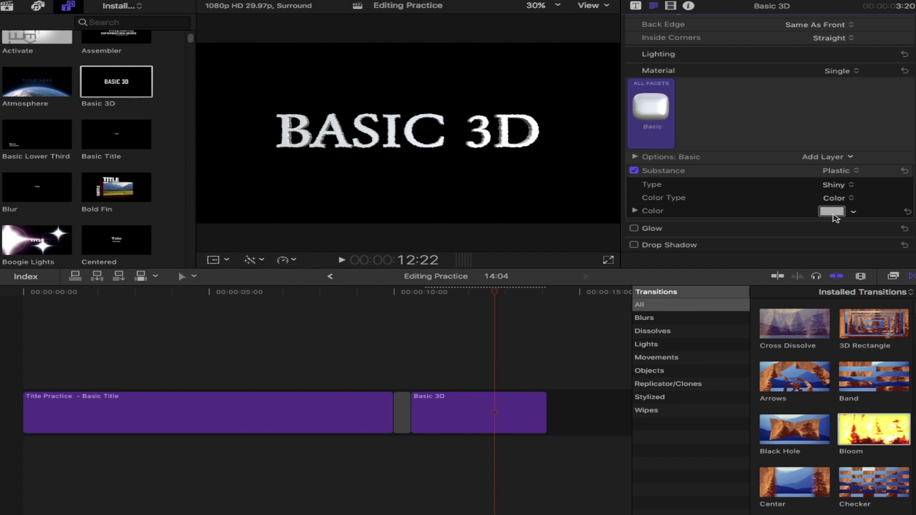
pyautogui.click(652, 108)
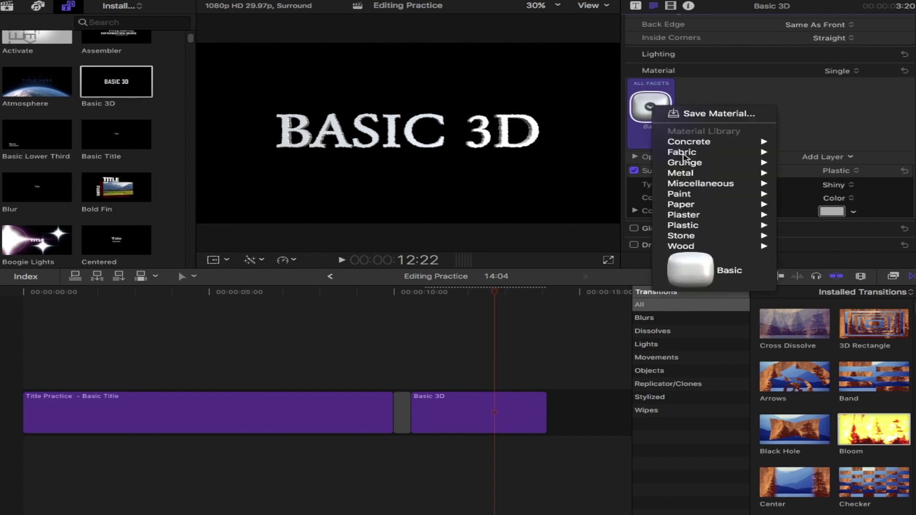
# - Give the Basic 3D letters the Fabric > Orange Leather material (type Leather - Orange) and show its Placement settings
pyautogui.moveTo(685, 158)
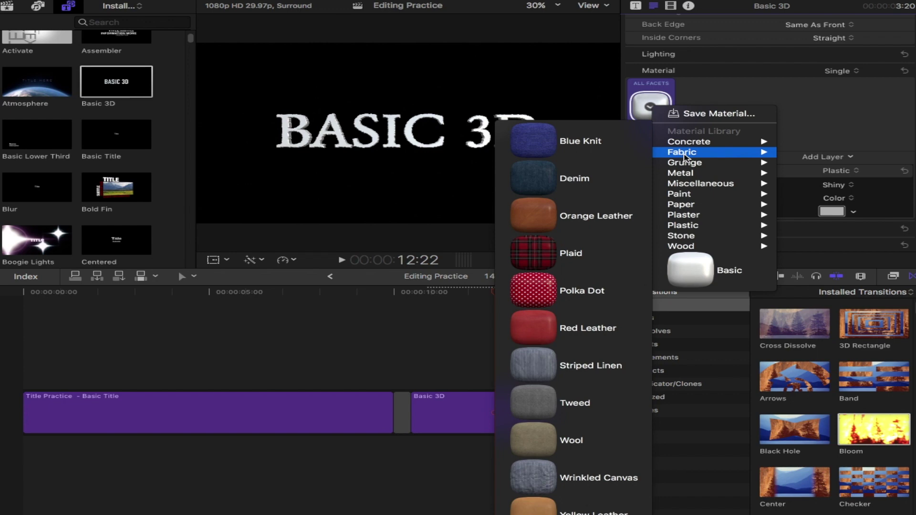
pyautogui.click(539, 218)
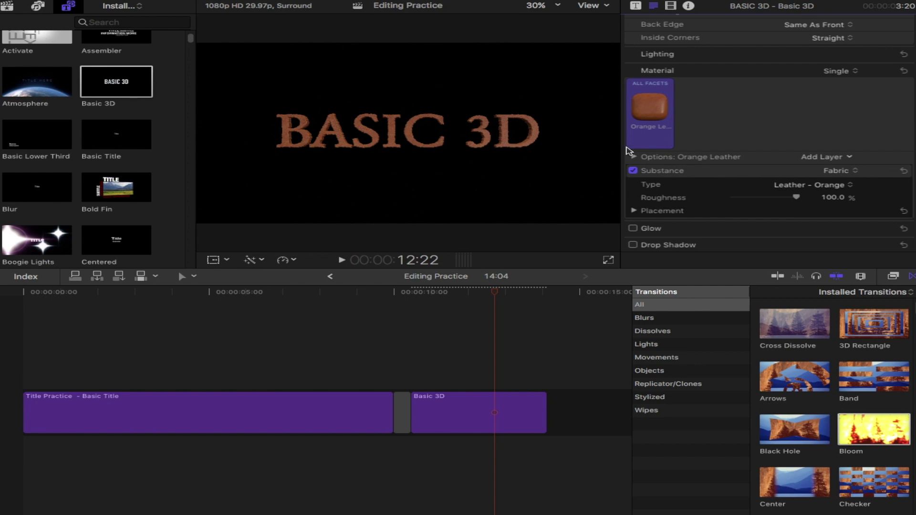
pyautogui.click(851, 186)
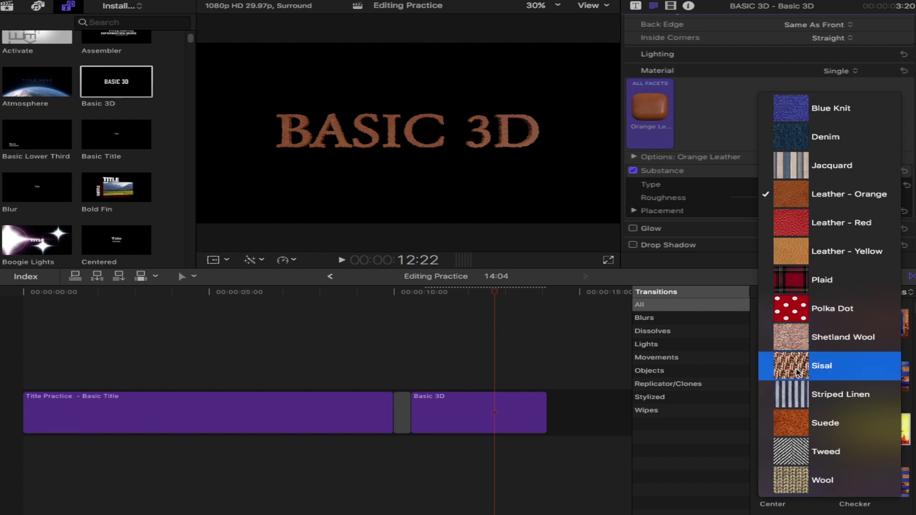
pyautogui.click(743, 123)
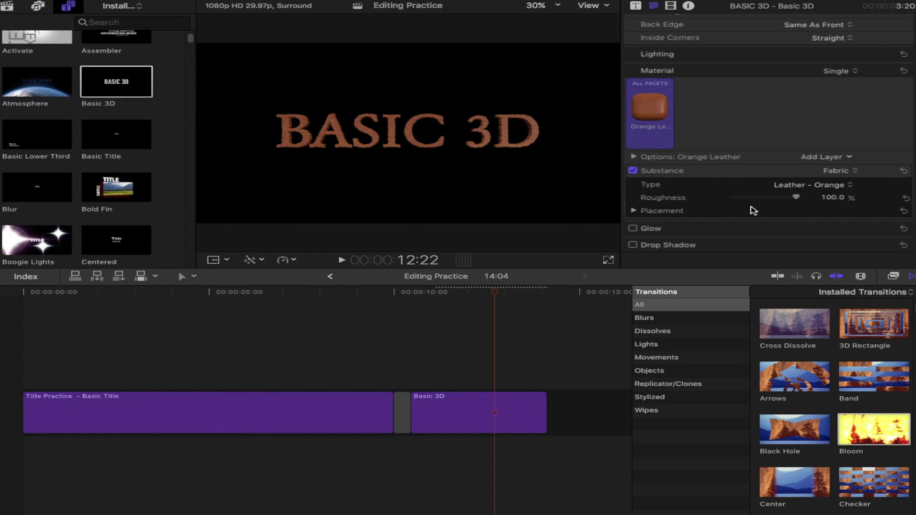
pyautogui.click(635, 211)
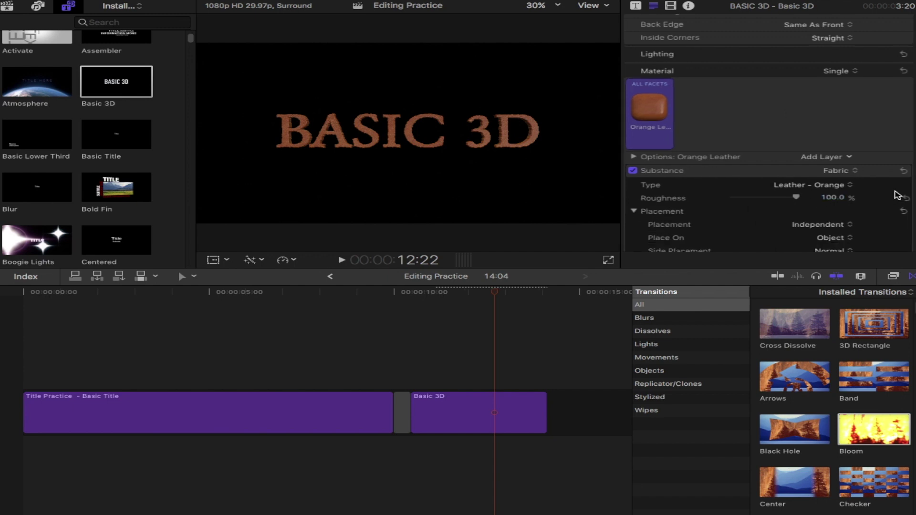
pyautogui.scroll(-4, 769, 133)
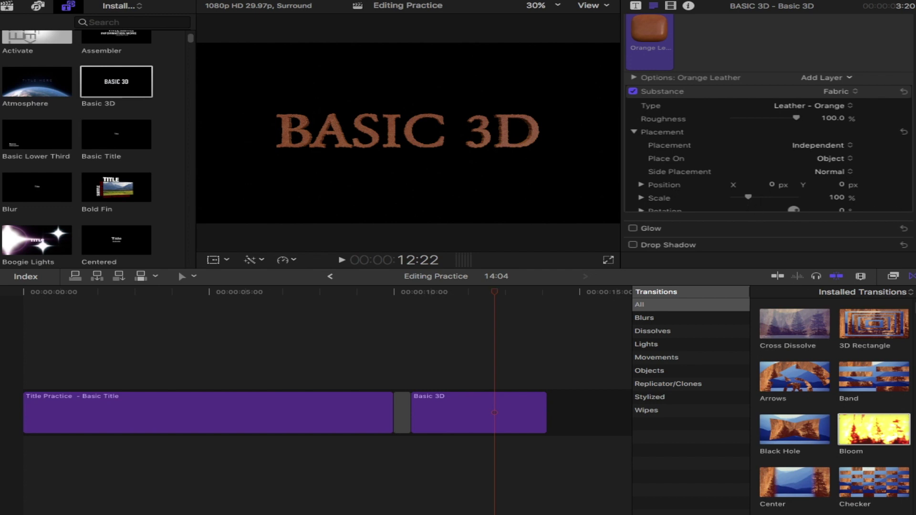
# - Park the playhead in the gap between the Title Practice clip and the Basic 3D clip
pyautogui.click(403, 292)
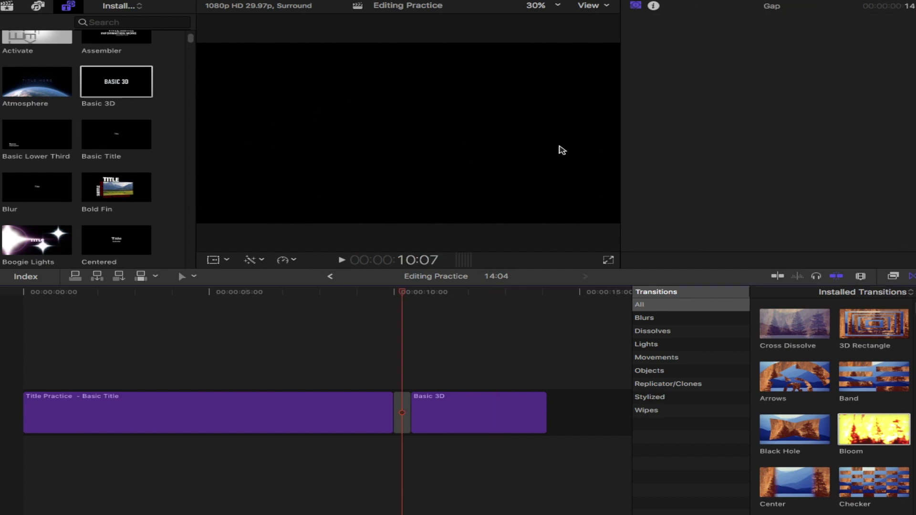